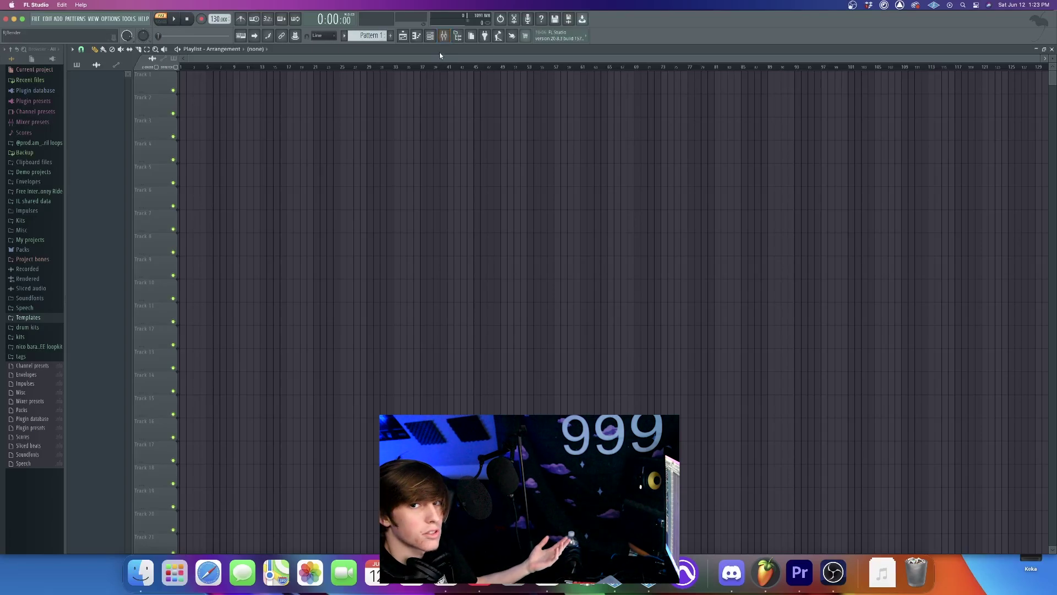
Step: Import the Universal 140 mp3 beat into the playlist and line it up with the start of Track 1
{"action": "left_click_drag", "start_coordinate": [442, 53], "coordinate": [336, 272]}
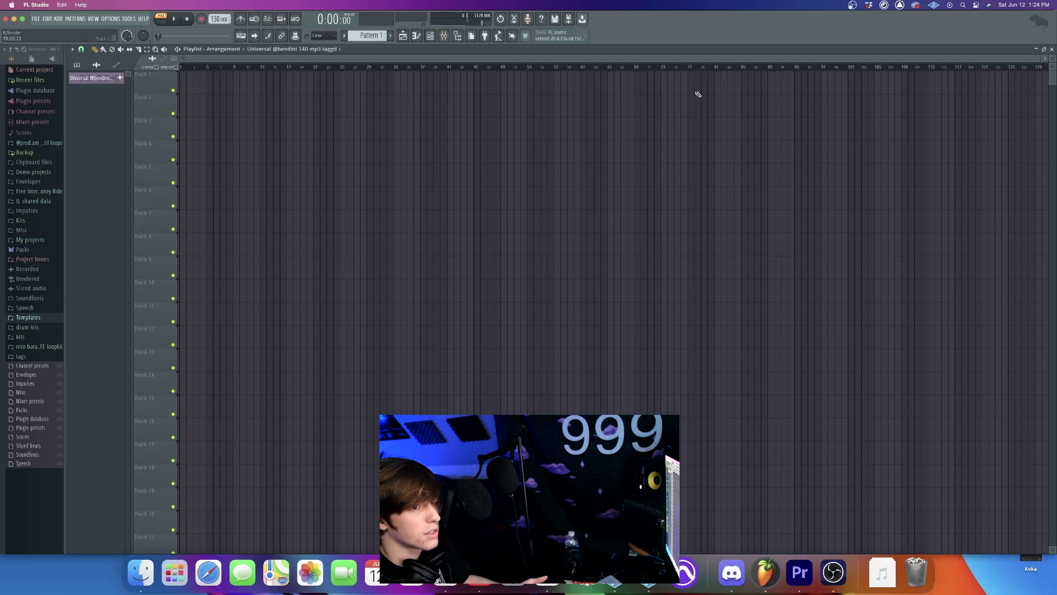
{"action": "key", "text": "ctrl+z"}
{"action": "scroll", "coordinate": [174, 97], "scroll_direction": "up", "scroll_amount": 10}
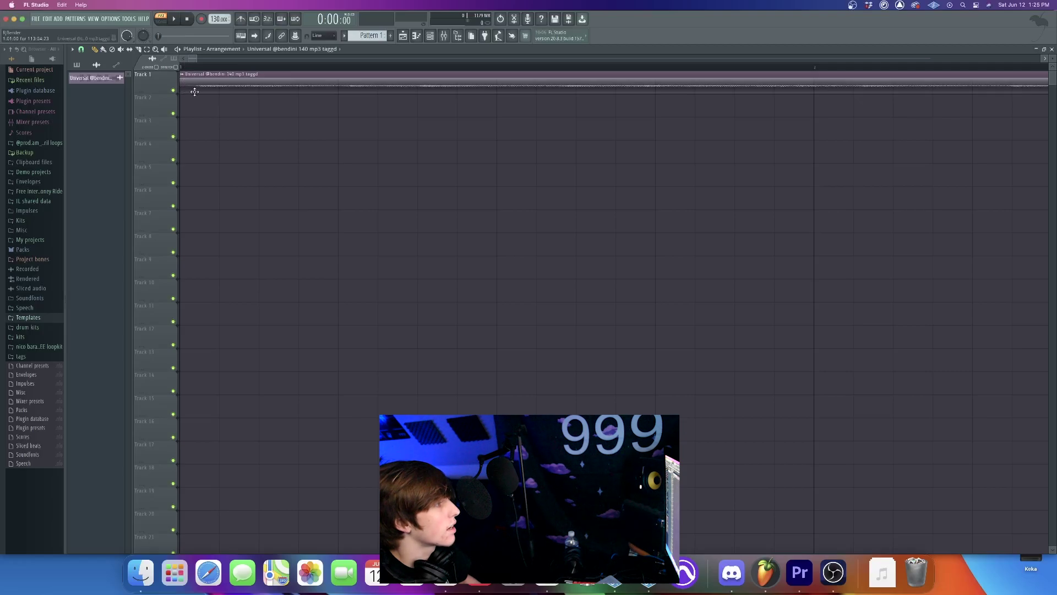
{"action": "mouse_move", "coordinate": [181, 90]}
{"action": "left_mouse_down"}
{"action": "mouse_move", "coordinate": [196, 95]}
{"action": "mouse_move", "coordinate": [182, 90]}
{"action": "left_mouse_up"}
{"action": "scroll", "coordinate": [208, 101], "scroll_direction": "down", "scroll_amount": 3}
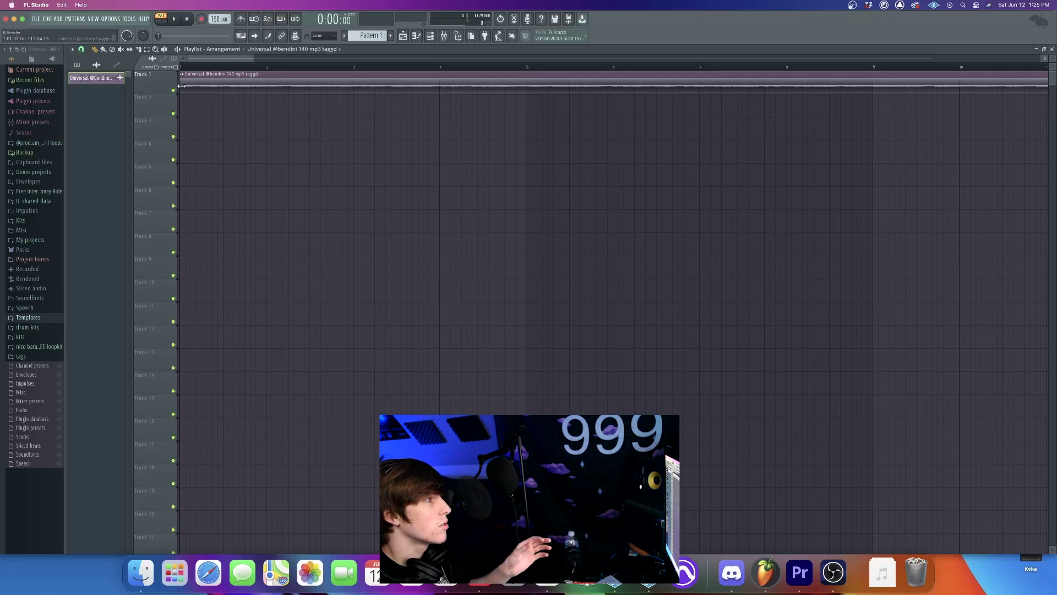
{"action": "left_click_drag", "start_coordinate": [250, 60], "coordinate": [258, 59]}
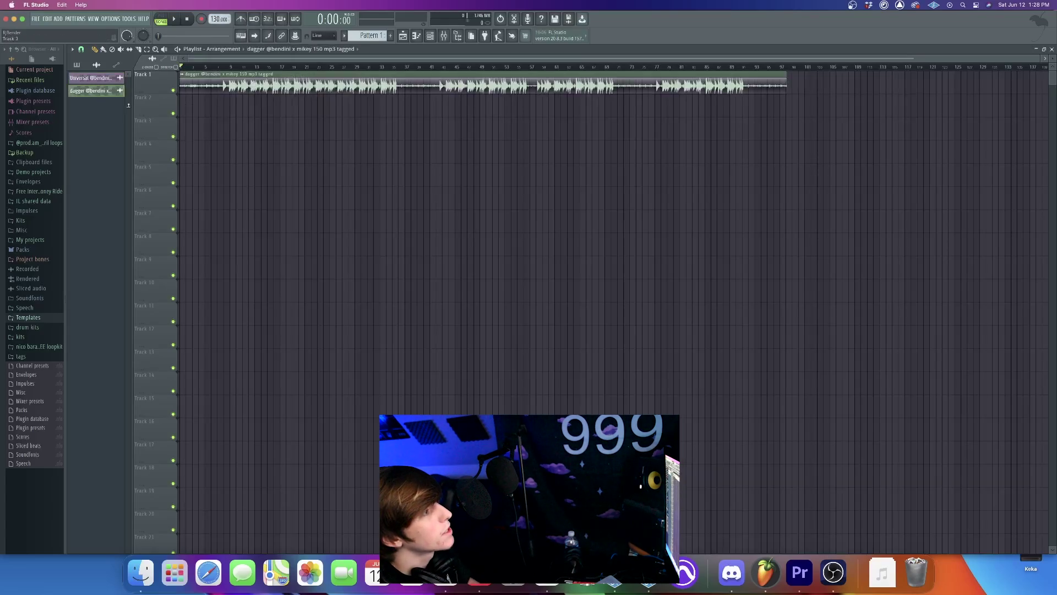
Step: Detect the tempo of the dagger beat on Track 1 using the 75 to 150 range and set the project tempo to 150 BPM
{"action": "scroll", "coordinate": [193, 70], "scroll_direction": "up", "scroll_amount": 5}
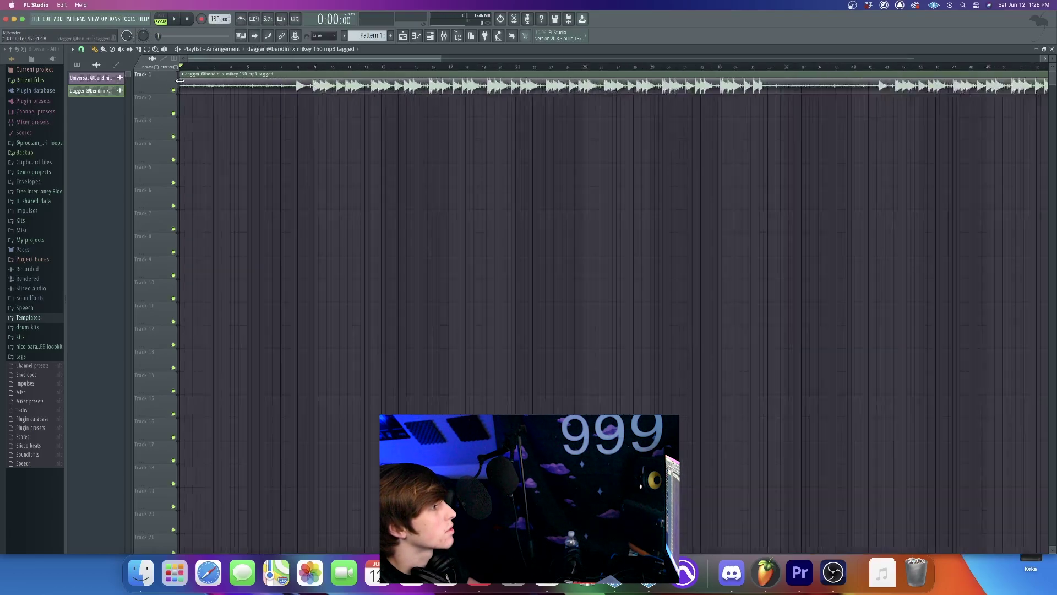
{"action": "scroll", "coordinate": [381, 88], "scroll_direction": "up", "scroll_amount": 4}
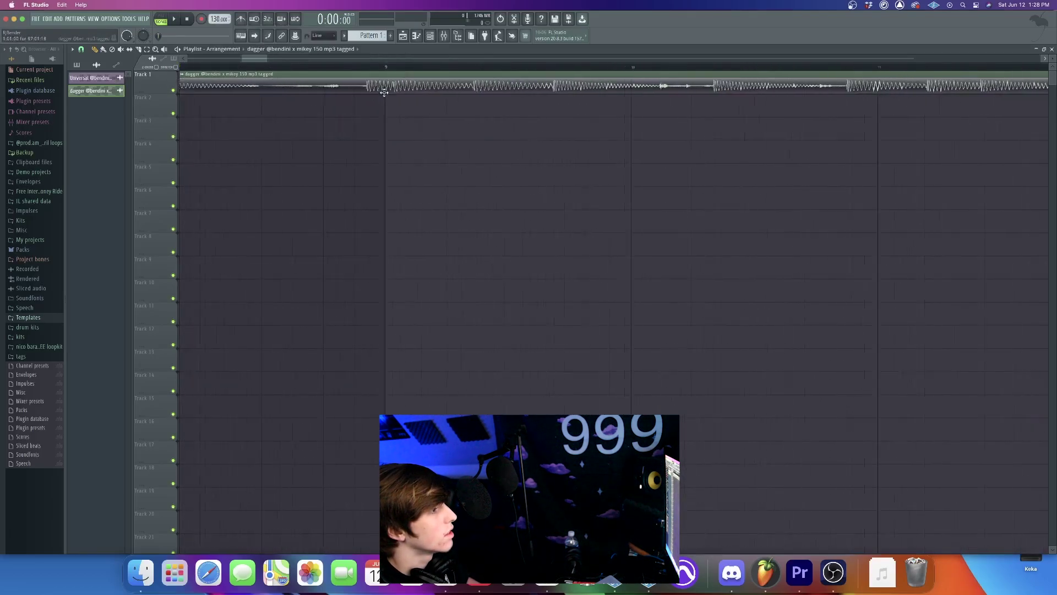
{"action": "scroll", "coordinate": [546, 113], "scroll_direction": "down", "scroll_amount": 9}
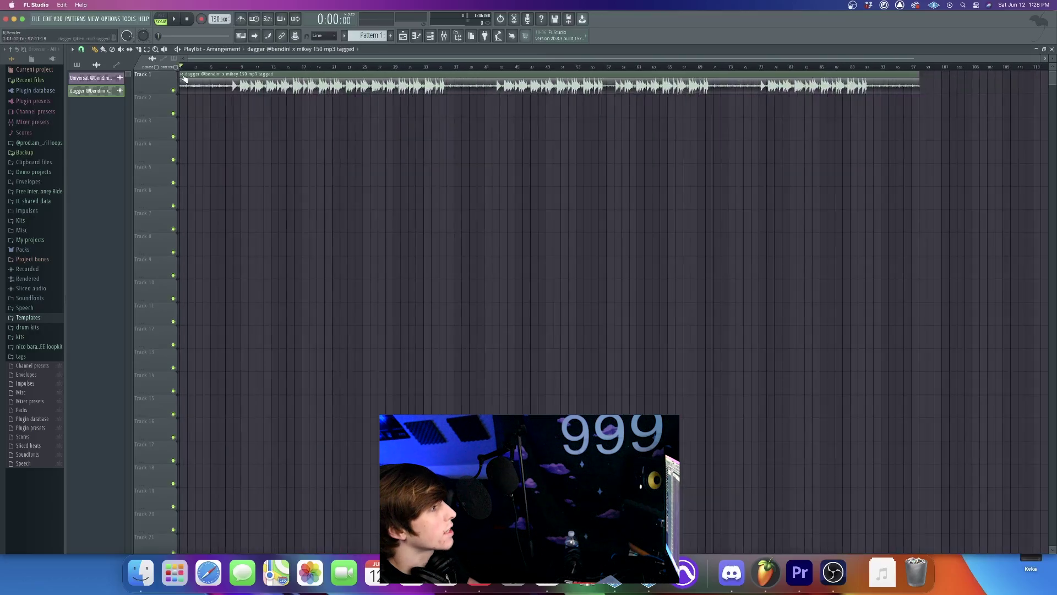
{"action": "left_click", "coordinate": [183, 77]}
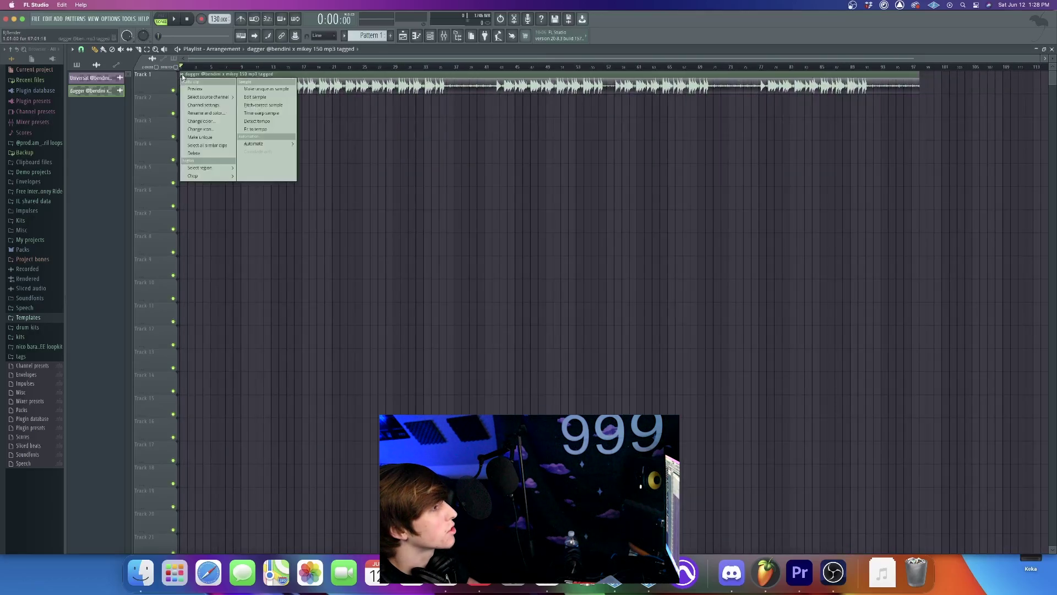
{"action": "left_click", "coordinate": [278, 122]}
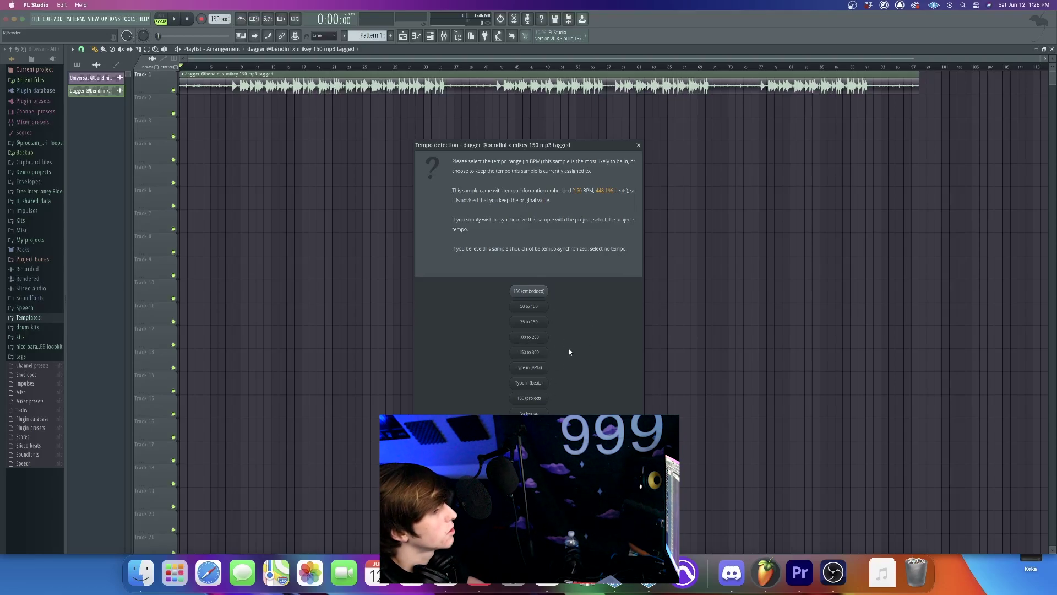
{"action": "left_click", "coordinate": [538, 321]}
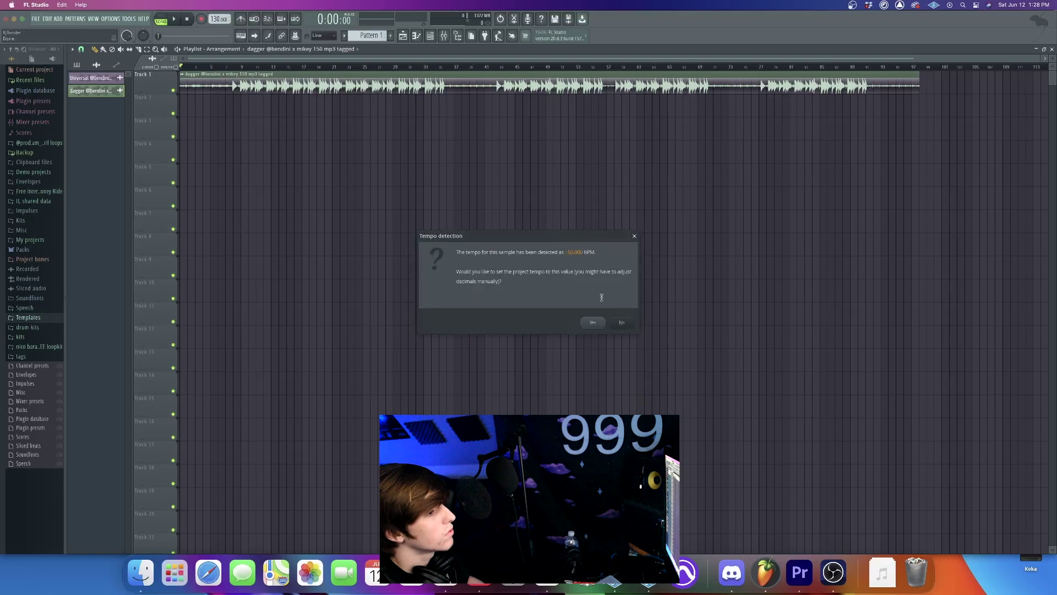
{"action": "left_click", "coordinate": [594, 323]}
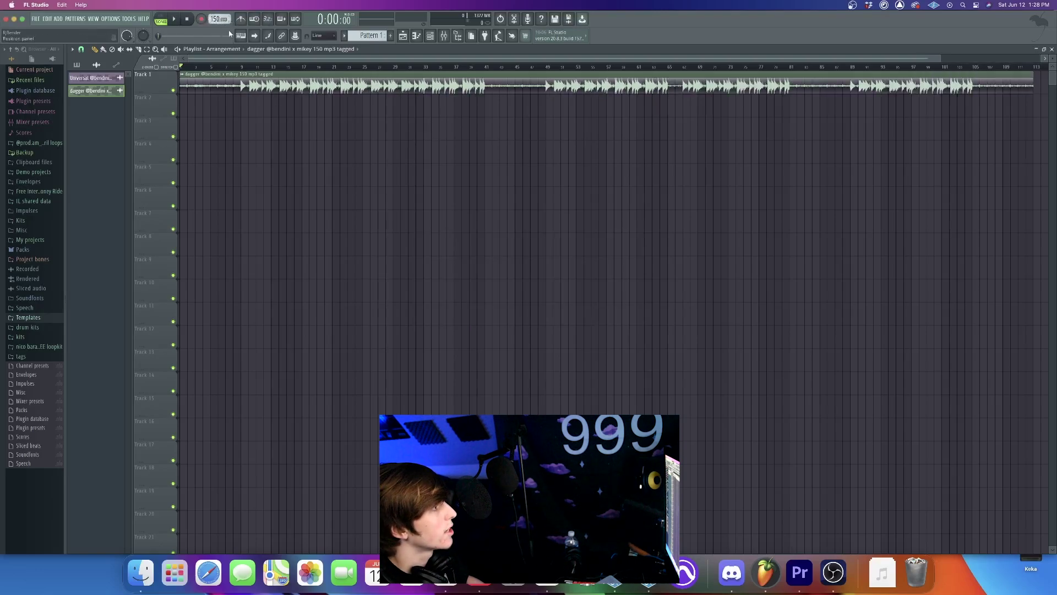
Step: Route the dagger beat's audio channel to mixer track 10 and show the mixer
{"action": "left_click", "coordinate": [444, 35]}
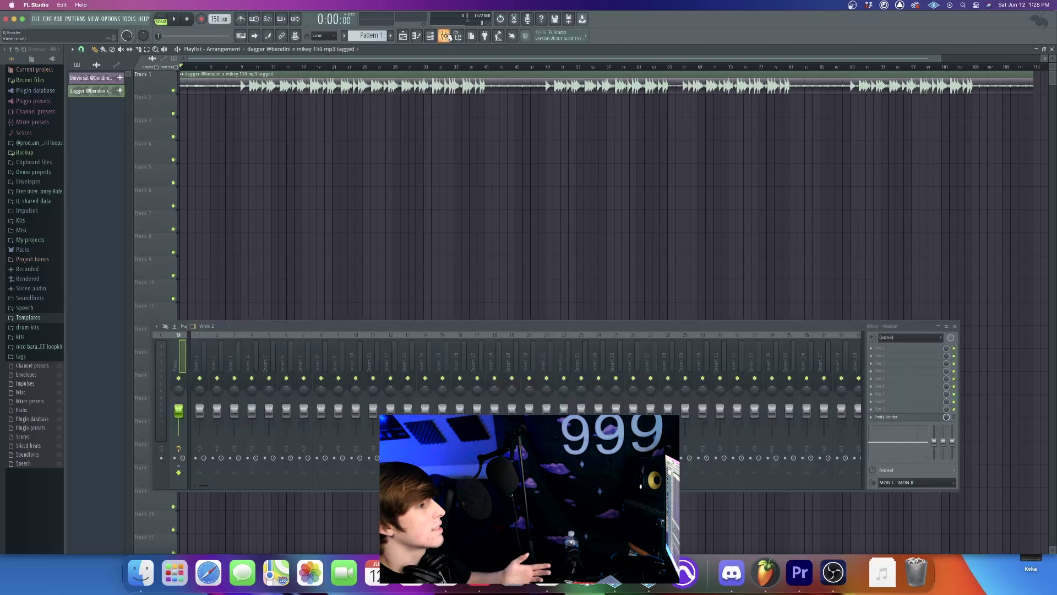
{"action": "left_click", "coordinate": [284, 108]}
{"action": "right_click", "coordinate": [288, 101]}
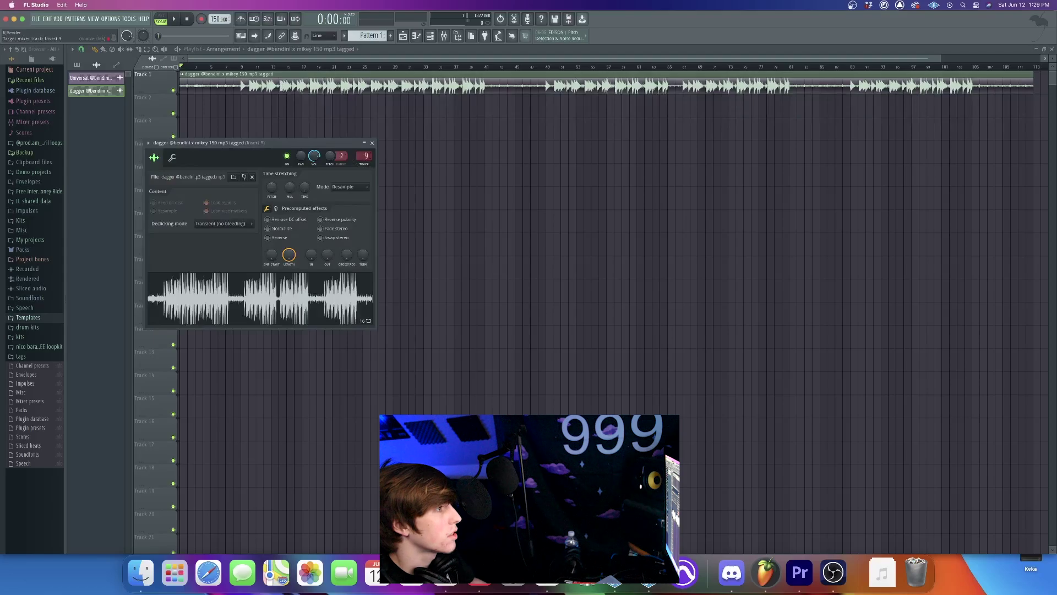
{"action": "key", "text": "F9"}
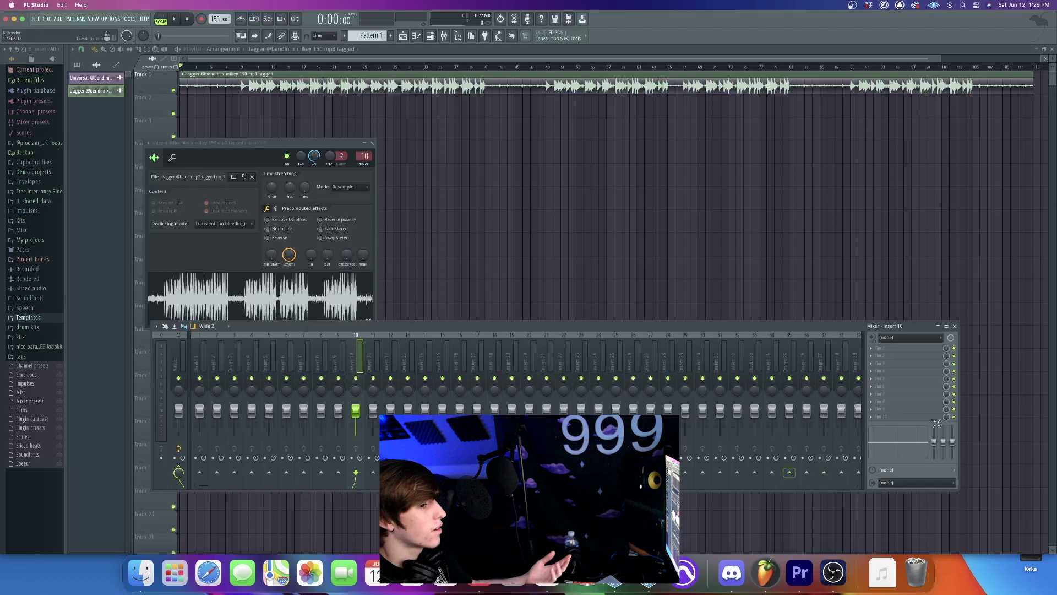
Step: Load the Auto-Key plugin on mixer track 10, close the beat's channel window and move Auto-Key over the playlist
{"action": "left_click", "coordinate": [898, 363]}
{"action": "mouse_move", "coordinate": [907, 369]}
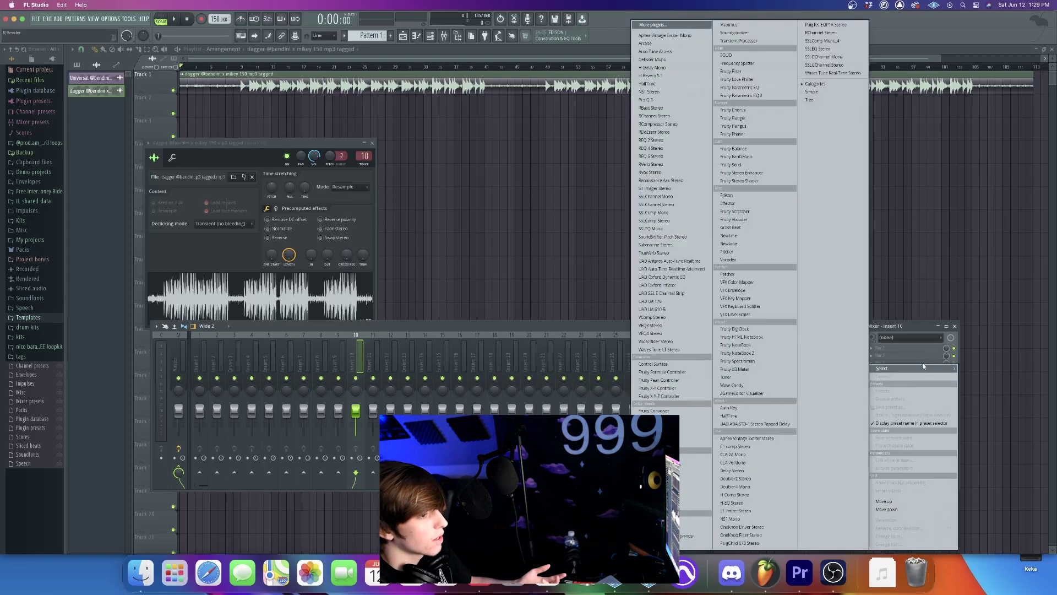
{"action": "left_click", "coordinate": [747, 409]}
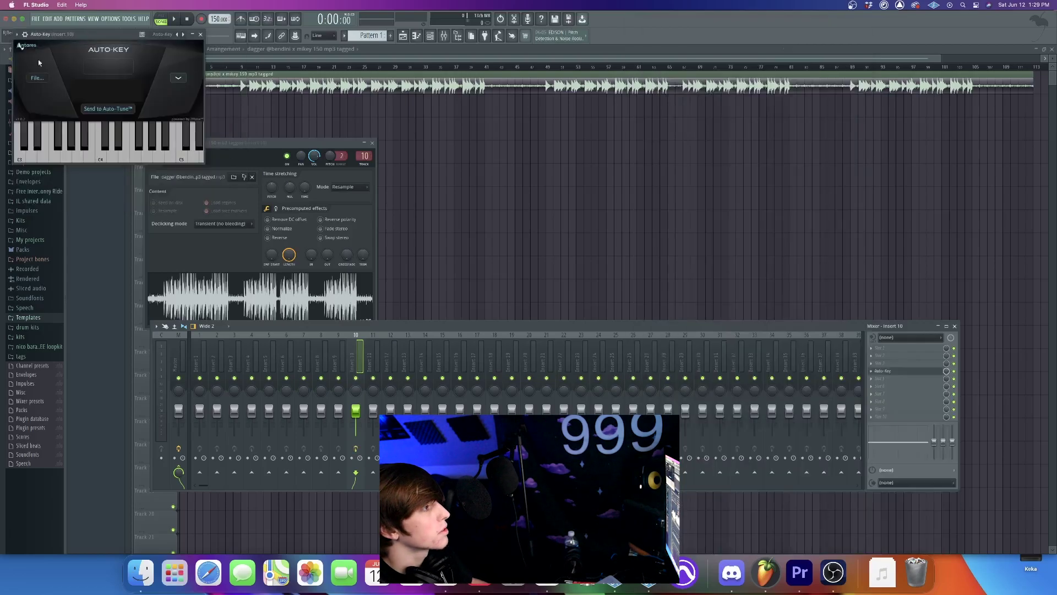
{"action": "left_click", "coordinate": [372, 143]}
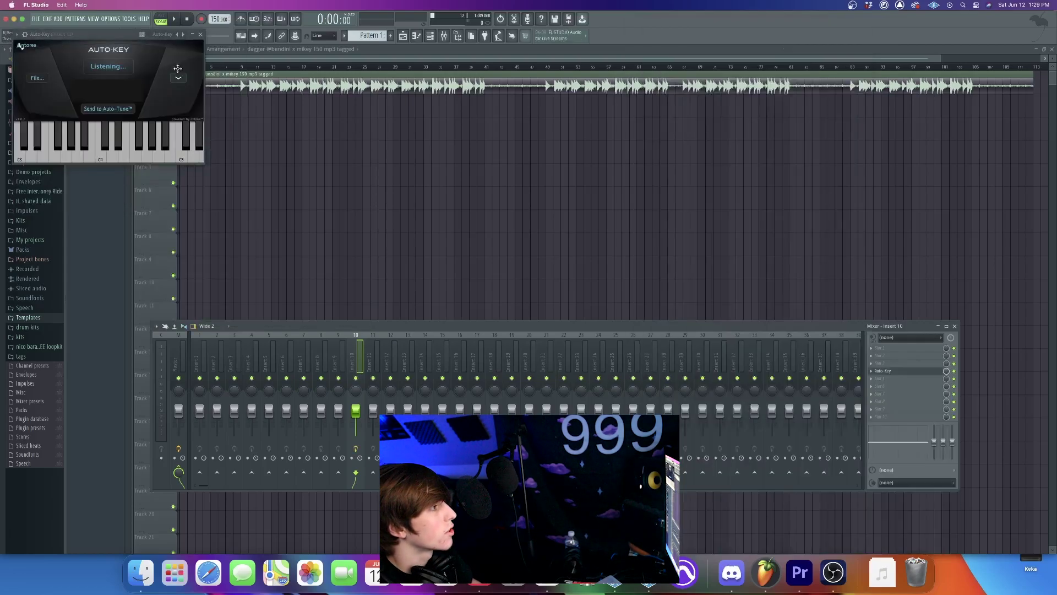
{"action": "left_click_drag", "start_coordinate": [102, 38], "coordinate": [439, 130]}
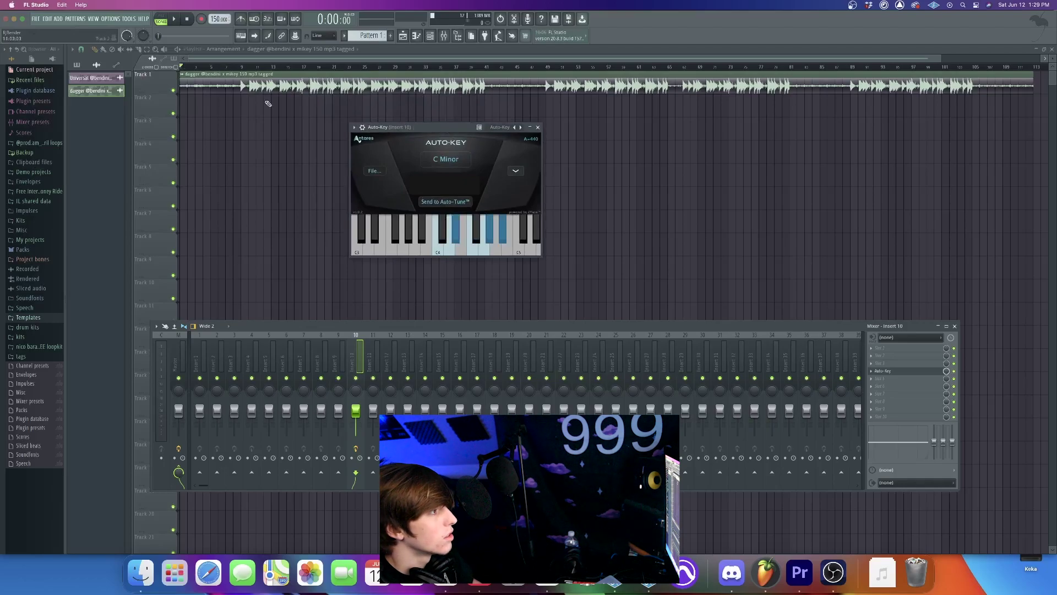
Step: Reopen the dagger beat's channel settings, place the window beside Auto-Key and bring the mixer back
{"action": "key", "text": "F9"}
{"action": "double_click", "coordinate": [262, 83]}
{"action": "left_click_drag", "start_coordinate": [265, 141], "coordinate": [232, 129]}
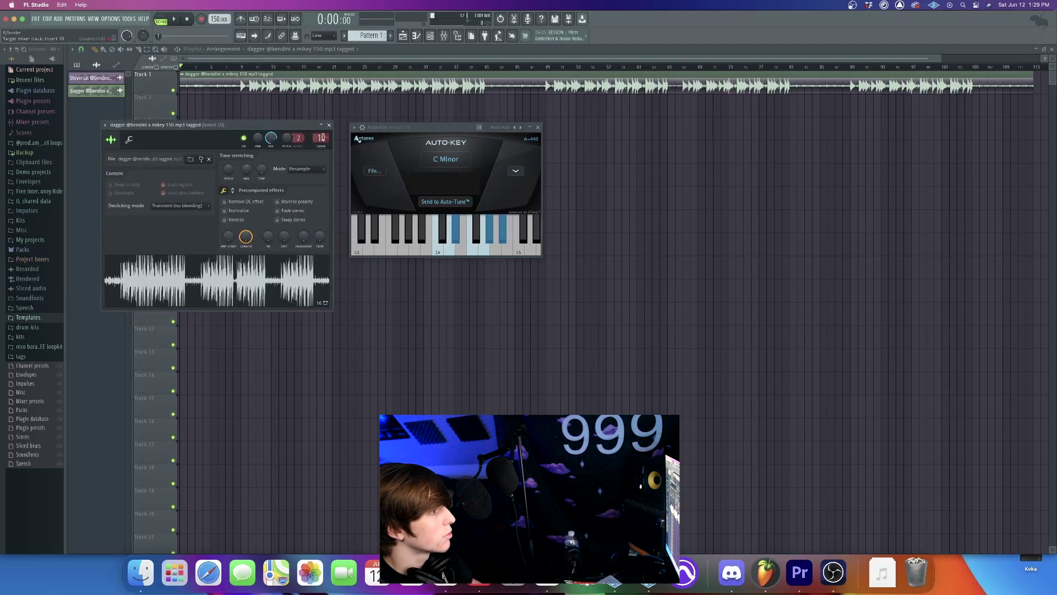
{"action": "left_click", "coordinate": [444, 35]}
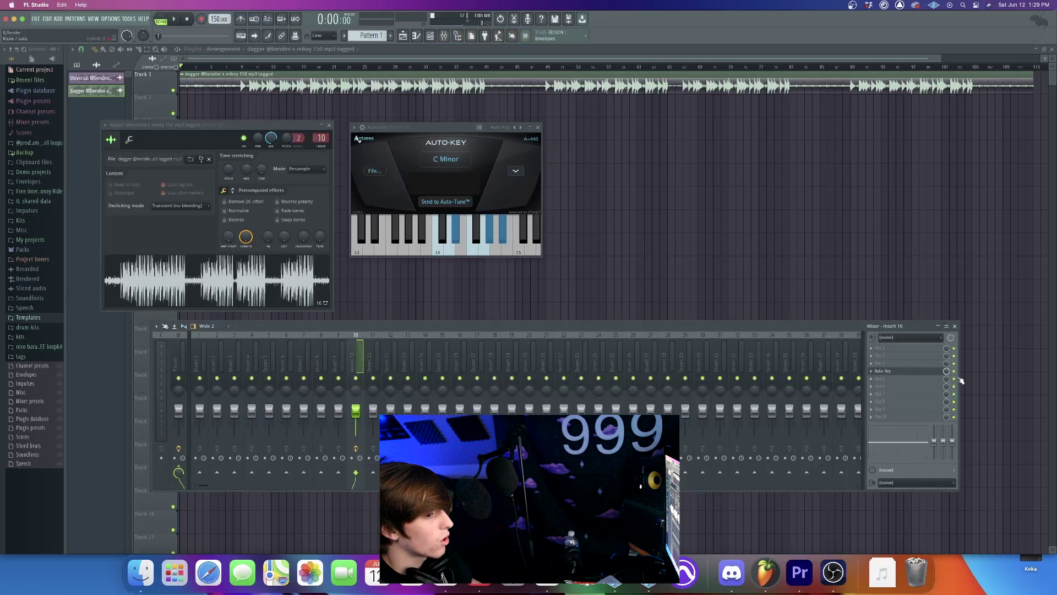
Step: Look at the program settings and close the settings window
{"action": "left_click", "coordinate": [109, 19]}
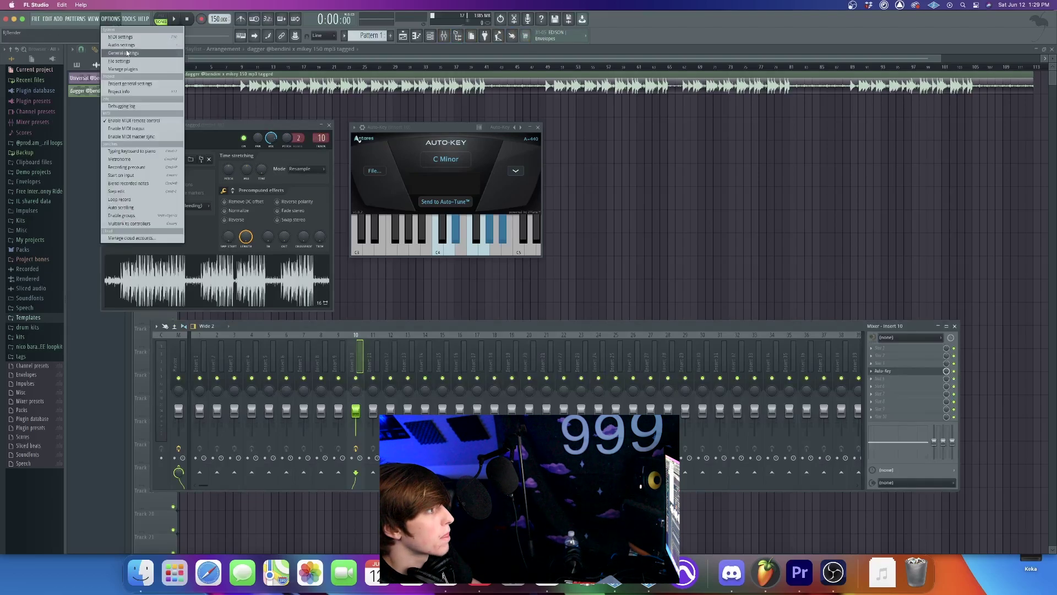
{"action": "left_click", "coordinate": [129, 50]}
{"action": "left_click", "coordinate": [658, 119]}
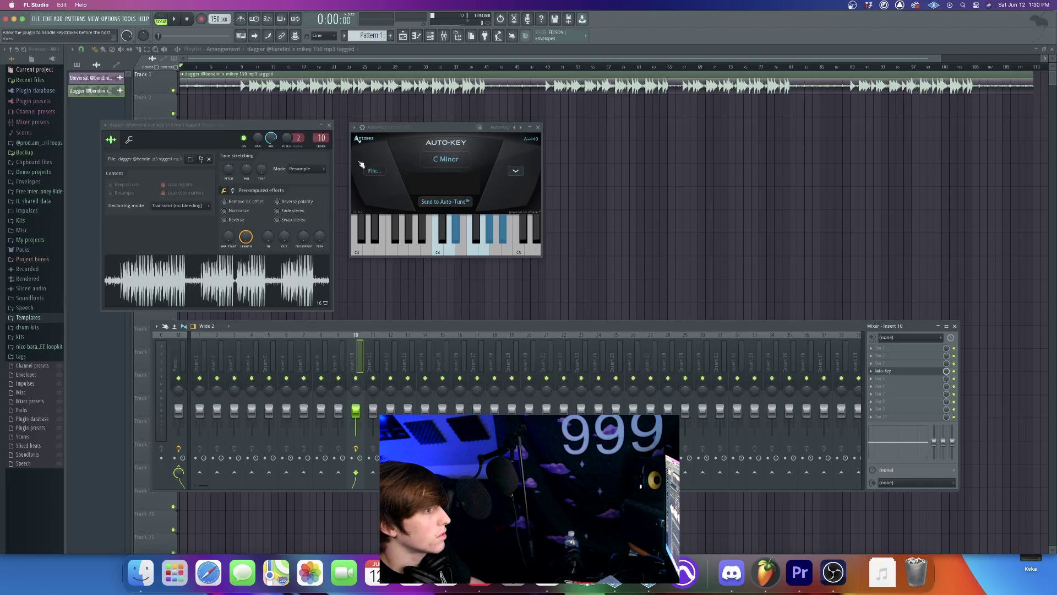
Step: Play the beat from the start through Auto-Key to detect its key, and stop playback
{"action": "left_click_drag", "start_coordinate": [379, 129], "coordinate": [431, 131]}
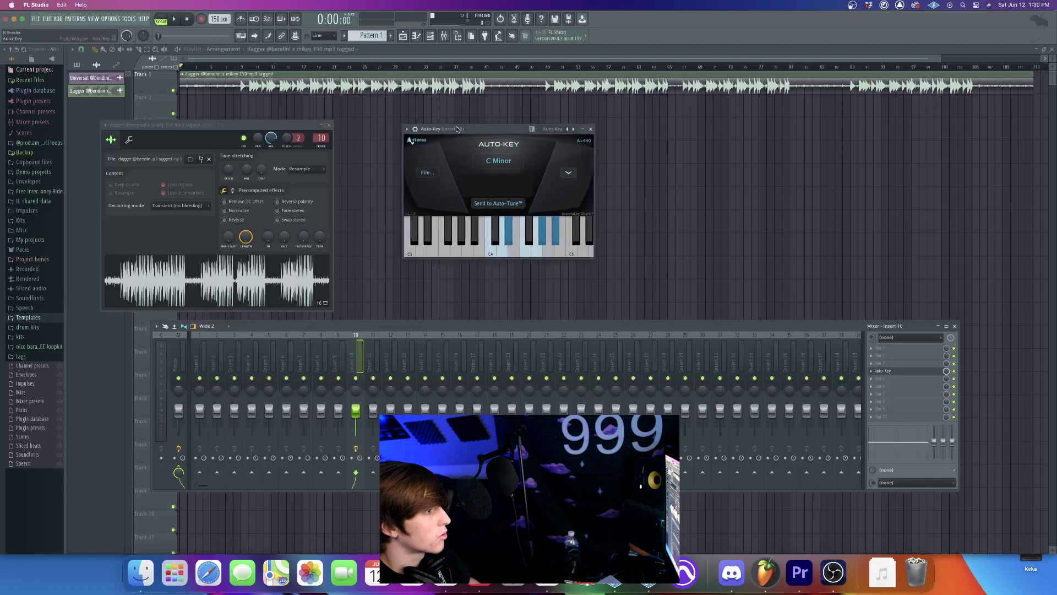
{"action": "key", "text": "space"}
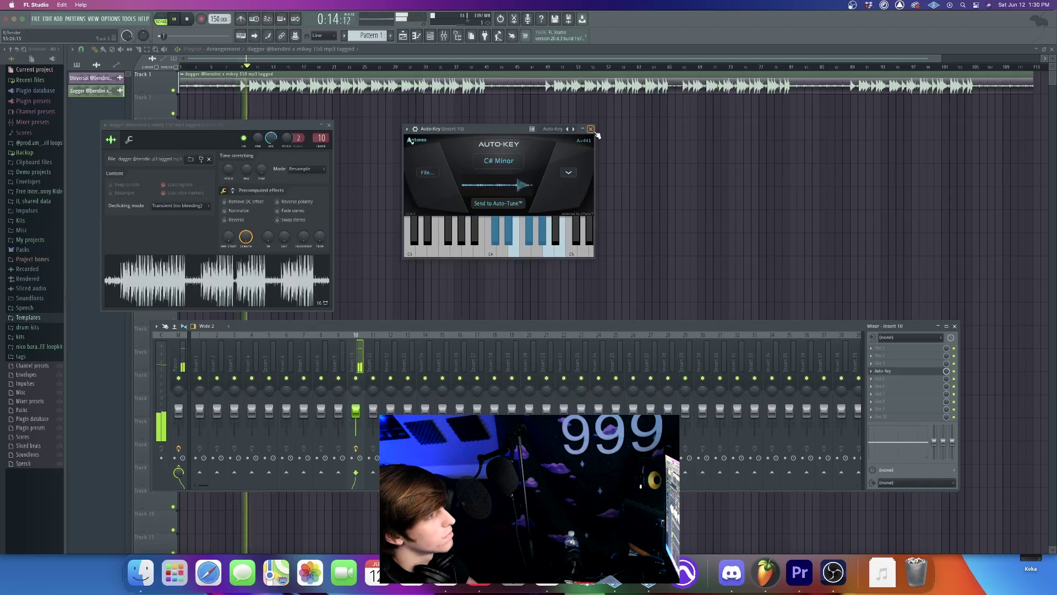
{"action": "key", "text": "space"}
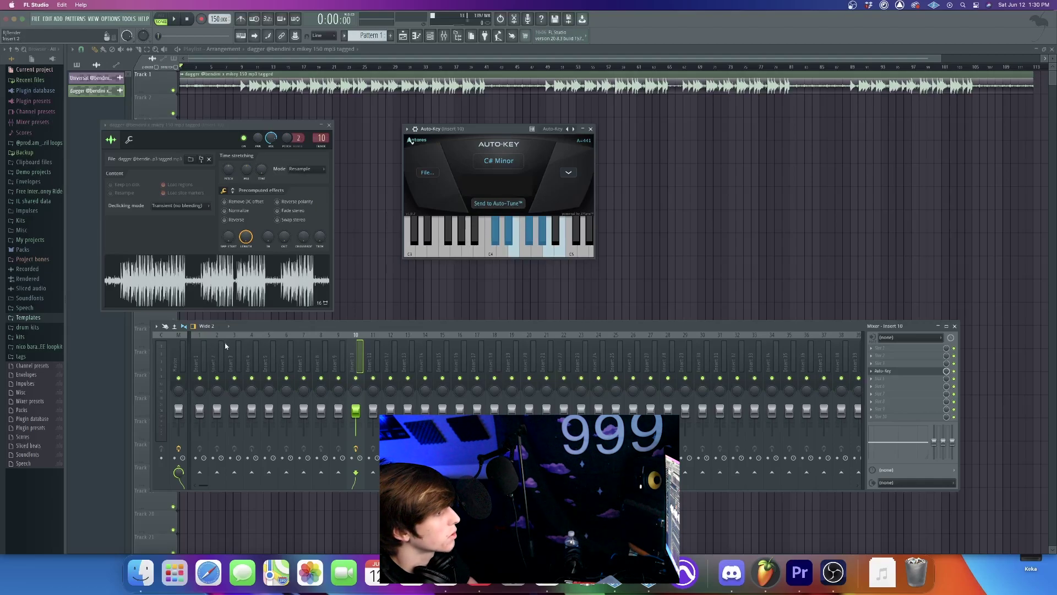
Step: Select mixer track 1 and review the available input/output devices in the audio settings
{"action": "left_click", "coordinate": [204, 354]}
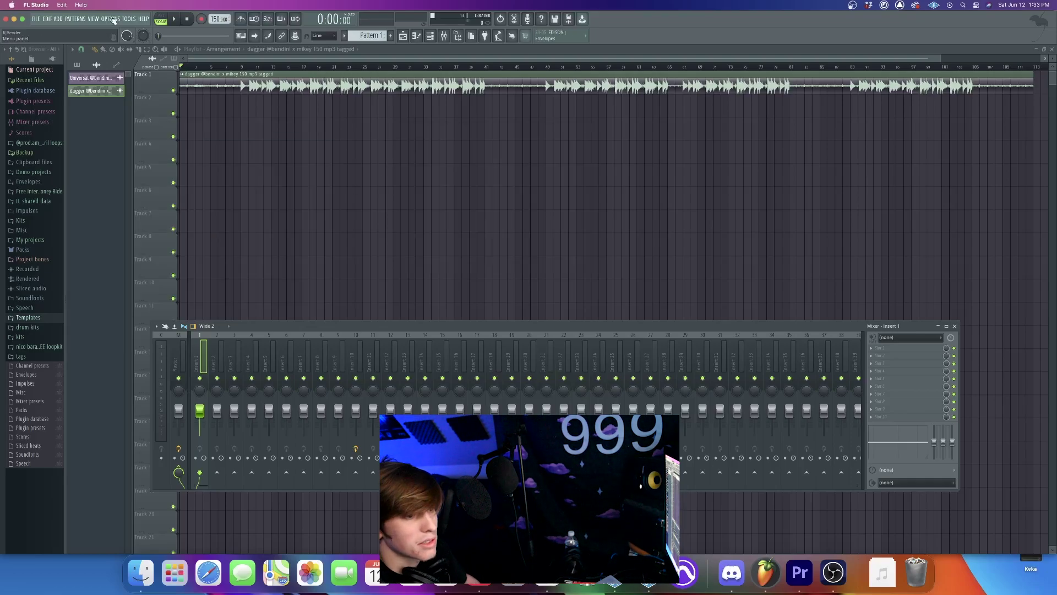
{"action": "left_click", "coordinate": [111, 18]}
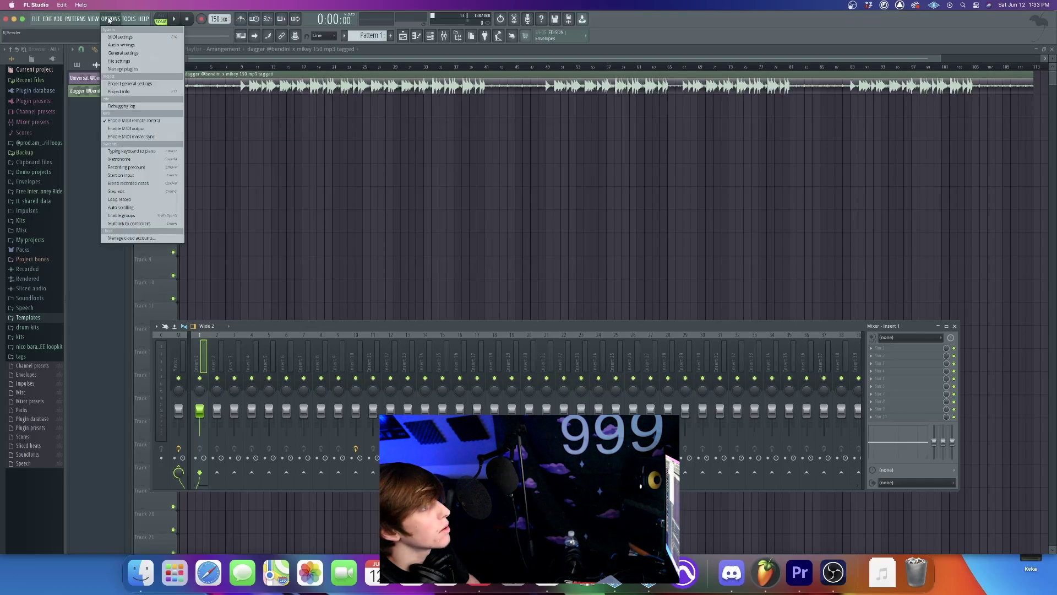
{"action": "left_click", "coordinate": [128, 44]}
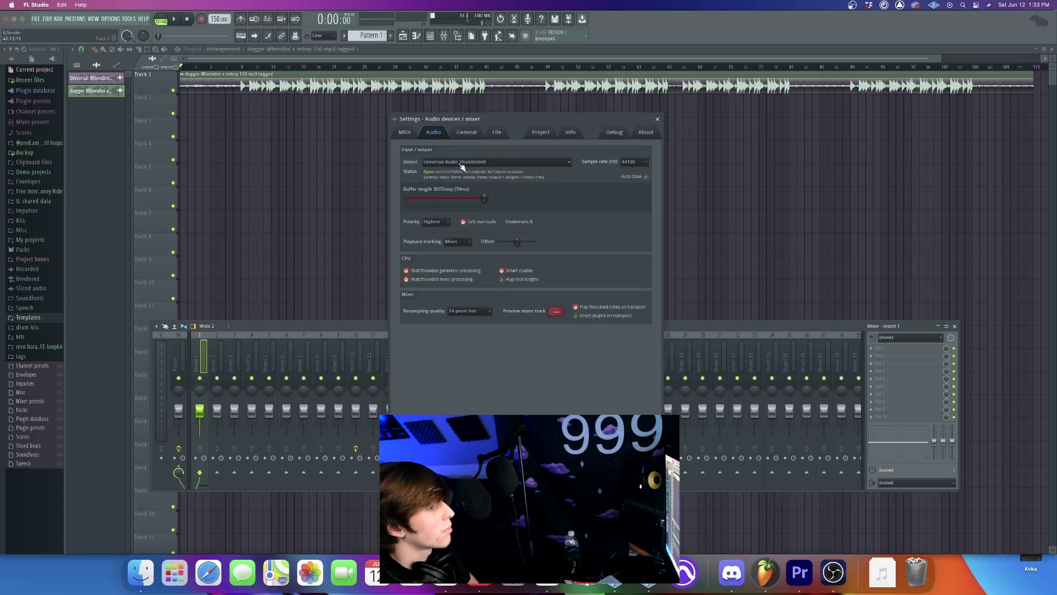
{"action": "left_click", "coordinate": [443, 162]}
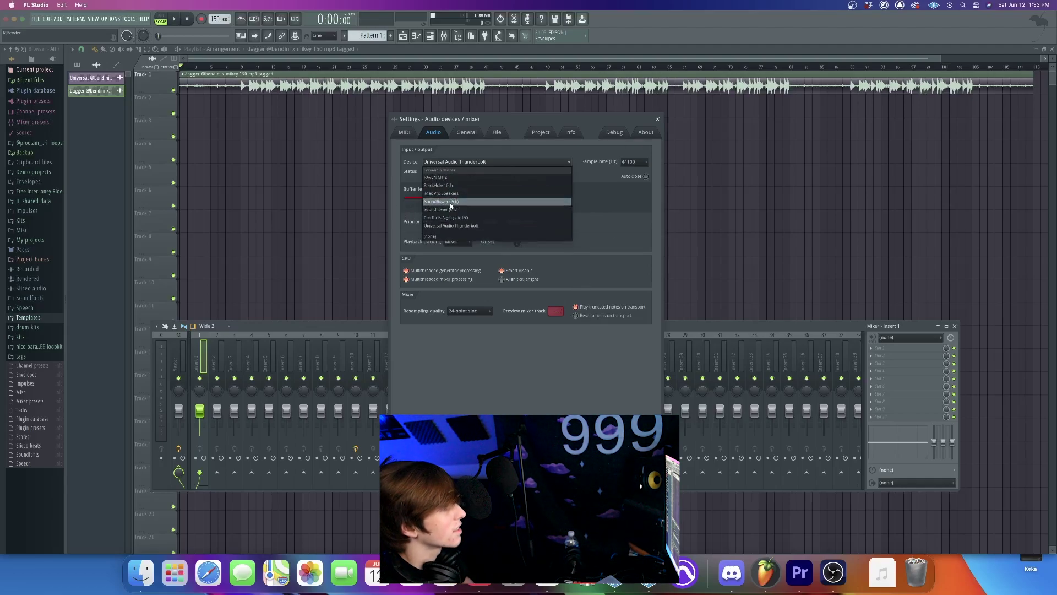
{"action": "left_click", "coordinate": [602, 211]}
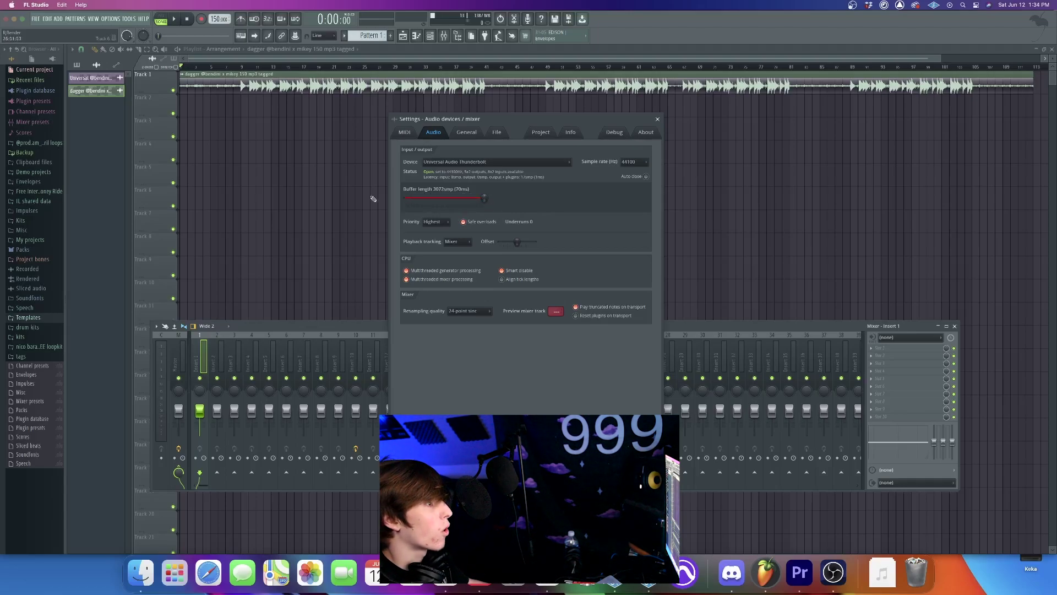
Step: Rename mixer track 1 to "Mic" and colour it red
{"action": "left_click", "coordinate": [903, 348]}
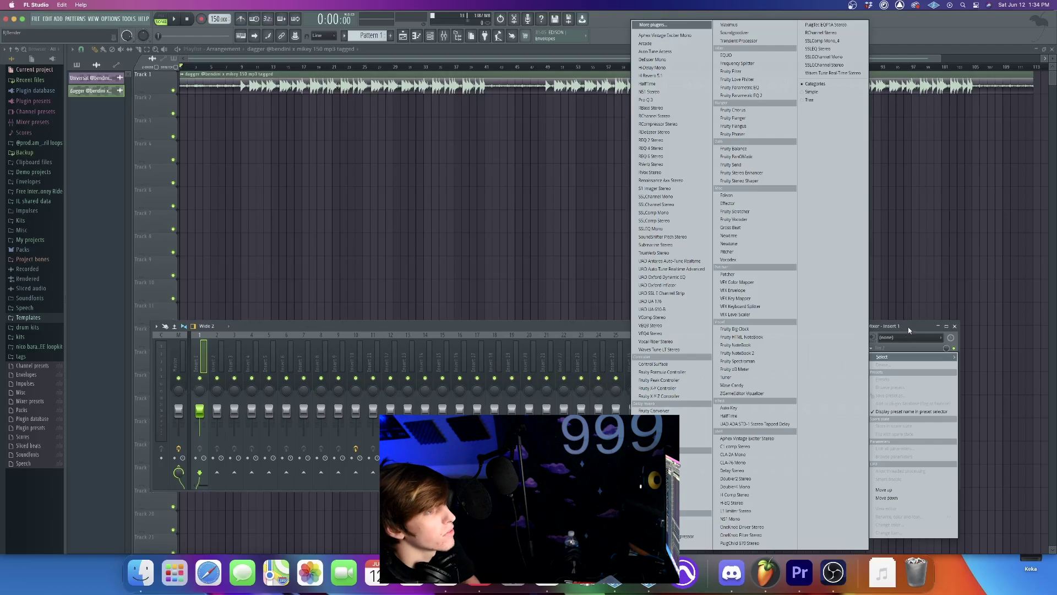
{"action": "left_click", "coordinate": [909, 329]}
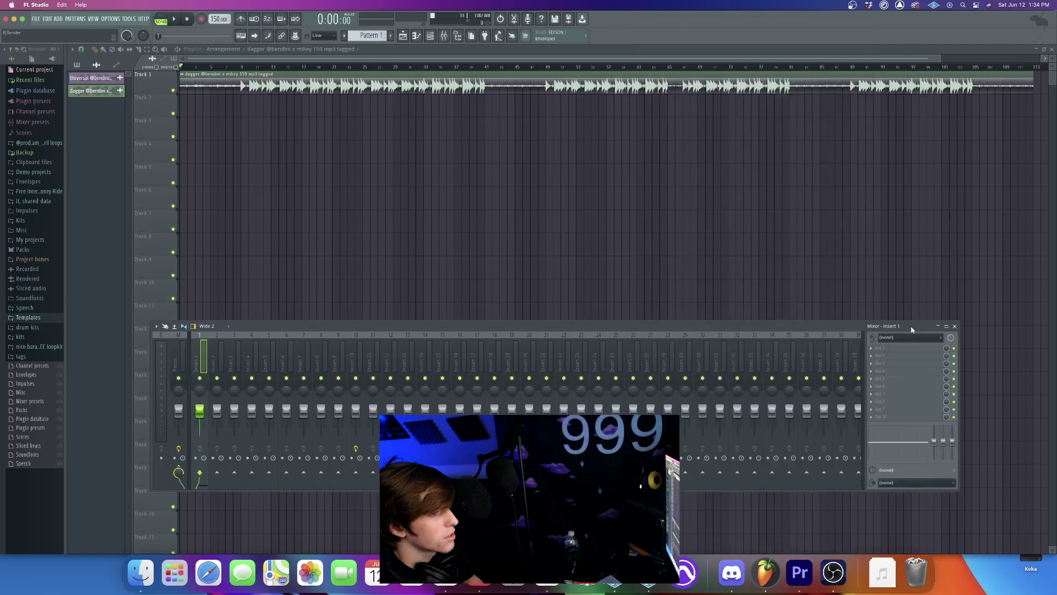
{"action": "right_click", "coordinate": [199, 361]}
{"action": "left_click", "coordinate": [234, 337]}
{"action": "type", "text": "Mic"}
{"action": "key", "text": "Return"}
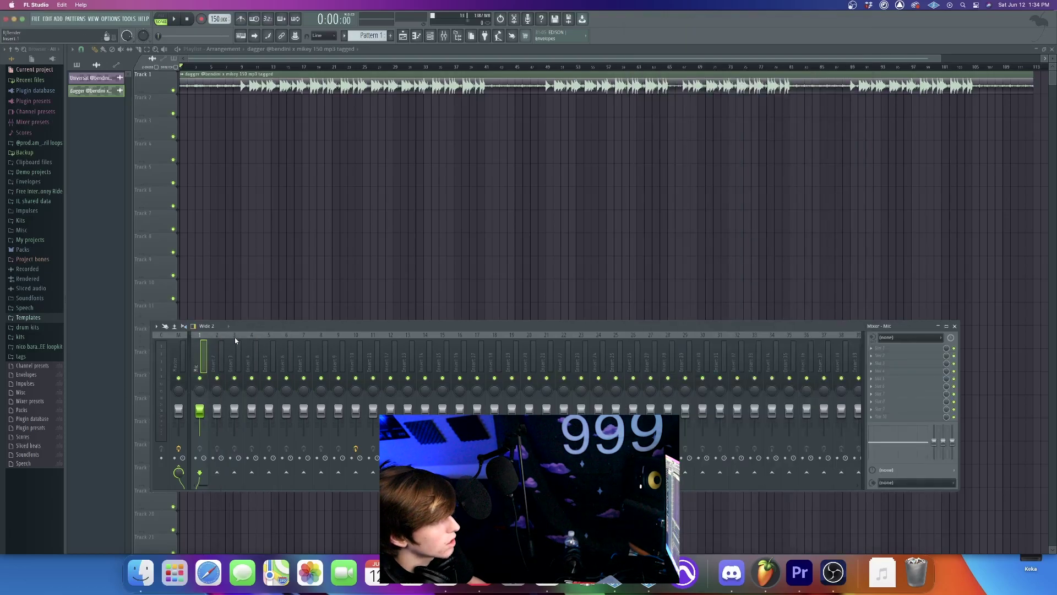
{"action": "right_click", "coordinate": [235, 337]}
{"action": "key", "text": "Escape"}
{"action": "right_click", "coordinate": [203, 358]}
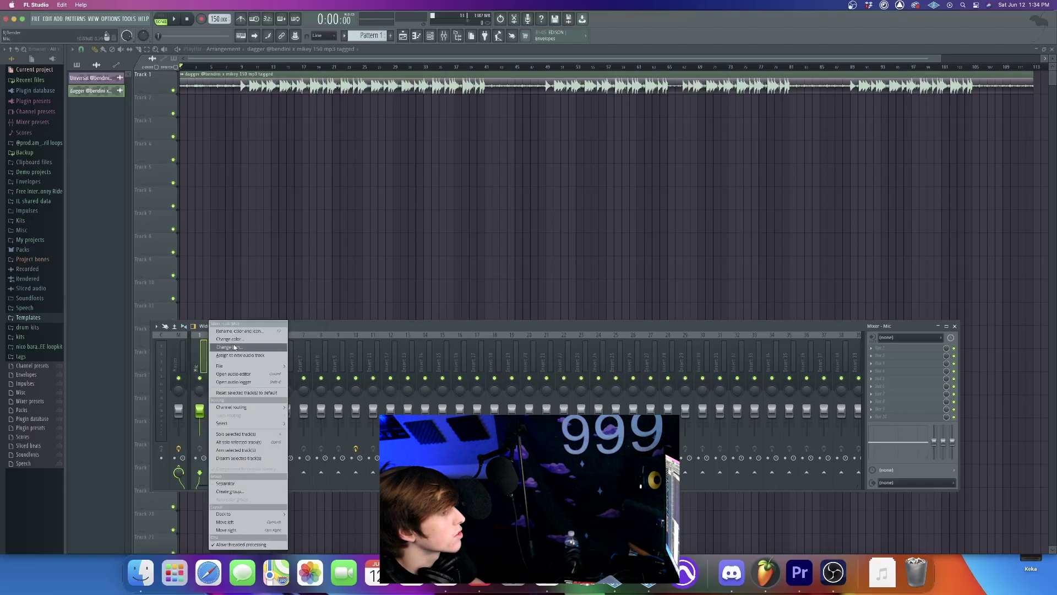
{"action": "left_click", "coordinate": [229, 339]}
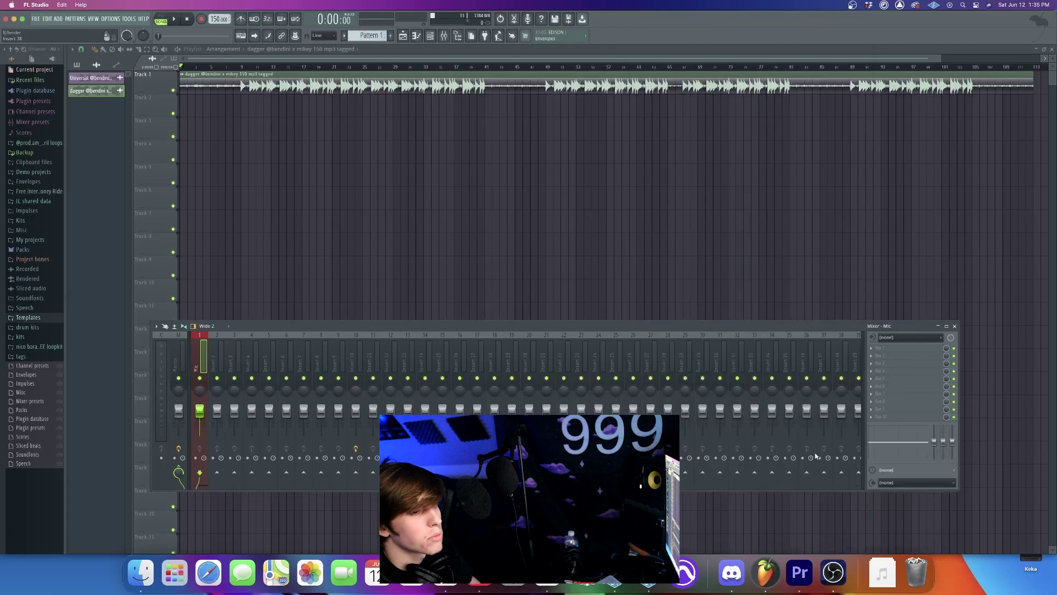
Step: Load Auto-Tune Access in the Mic track's first effect slot and raise the low-cut frequency of Fruity Parametric EQ 2's first band
{"action": "left_click", "coordinate": [889, 348]}
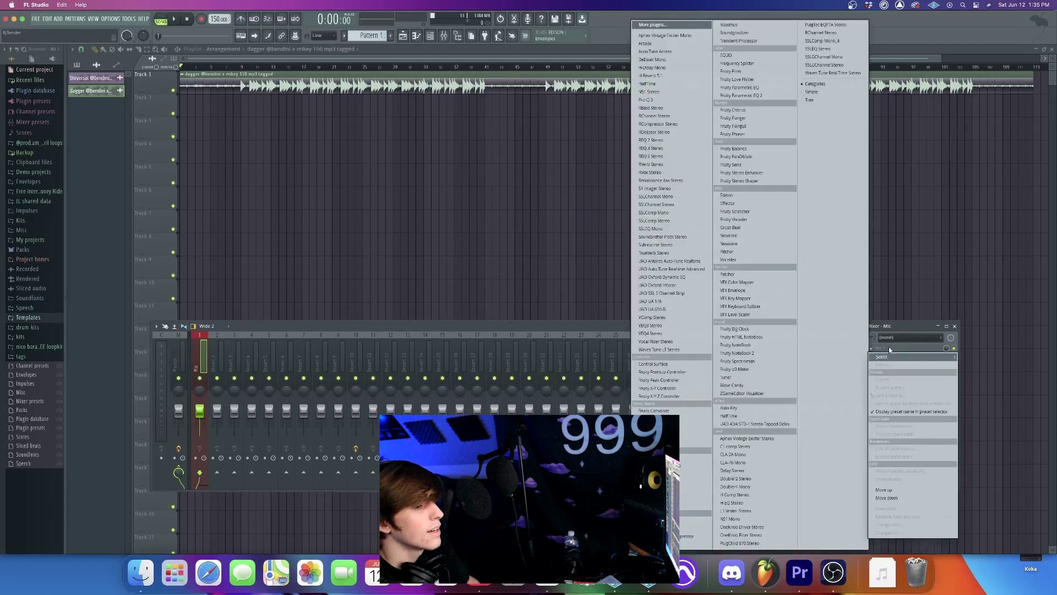
{"action": "left_click", "coordinate": [676, 51]}
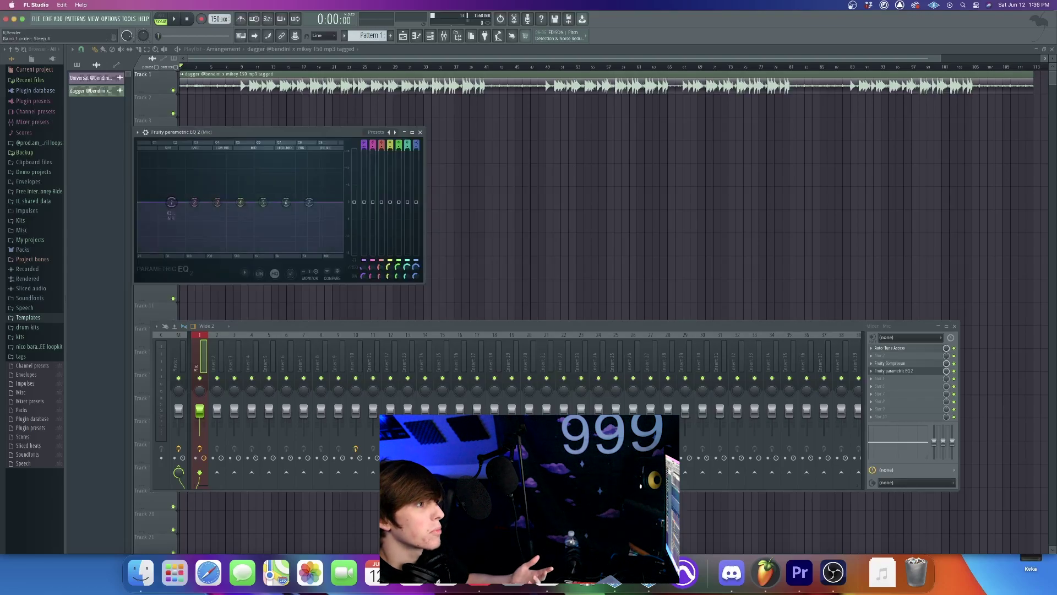
{"action": "left_click_drag", "start_coordinate": [172, 202], "coordinate": [188, 201]}
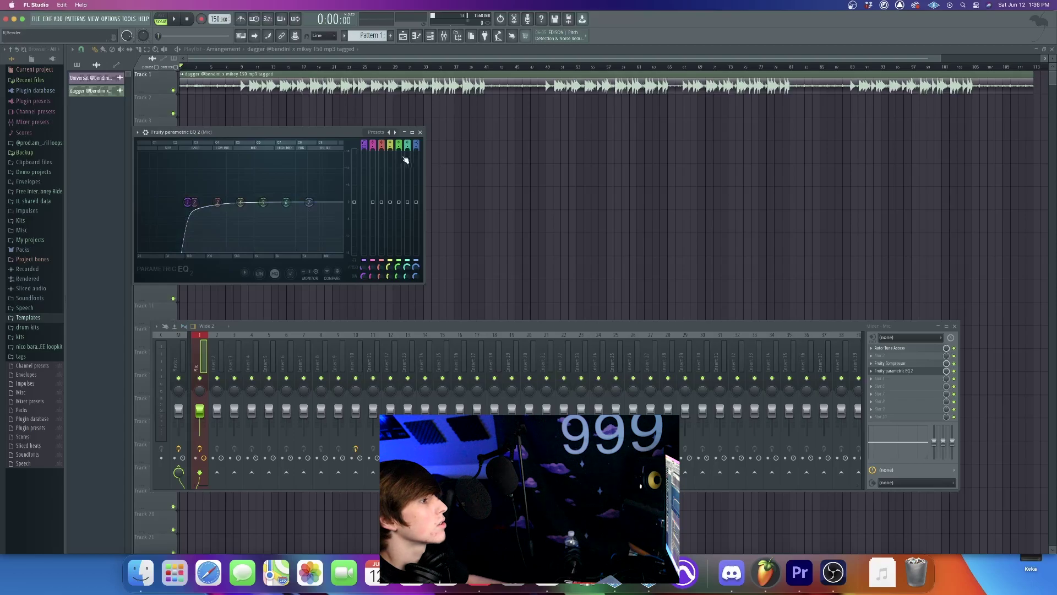
{"action": "left_click", "coordinate": [420, 132]}
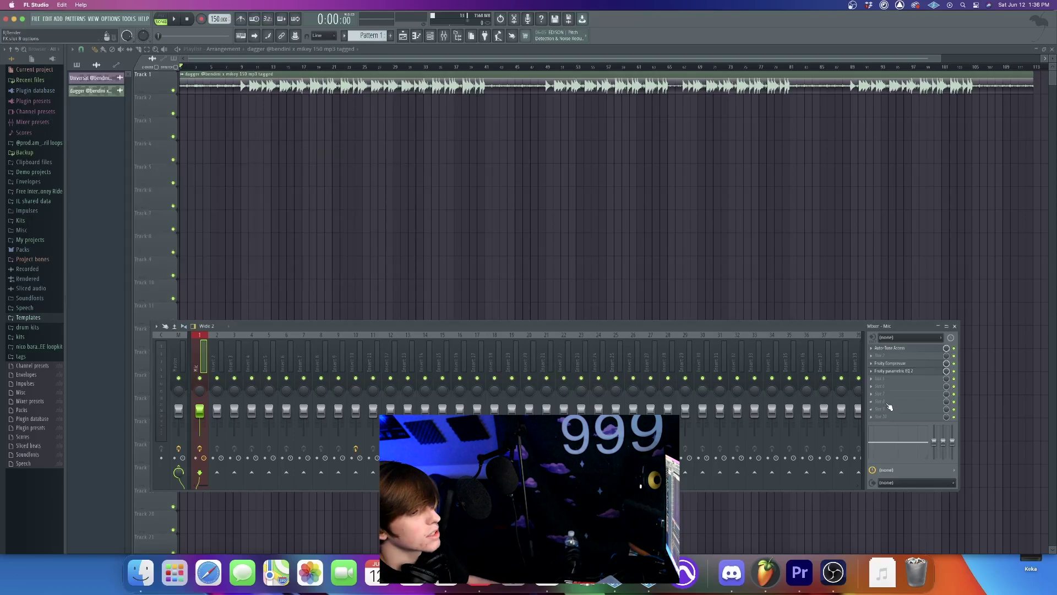
Step: Load Fruity Limiter as a noise gate in effect slot 8 of the Mic track and close its window
{"action": "left_click", "coordinate": [882, 402]}
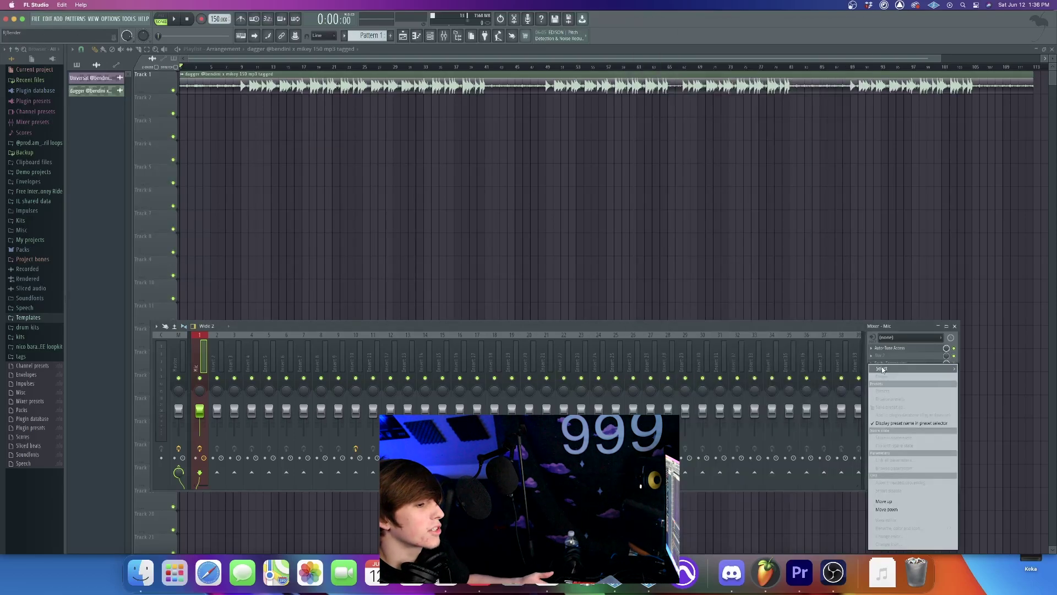
{"action": "mouse_move", "coordinate": [884, 368]}
{"action": "left_click", "coordinate": [691, 498]}
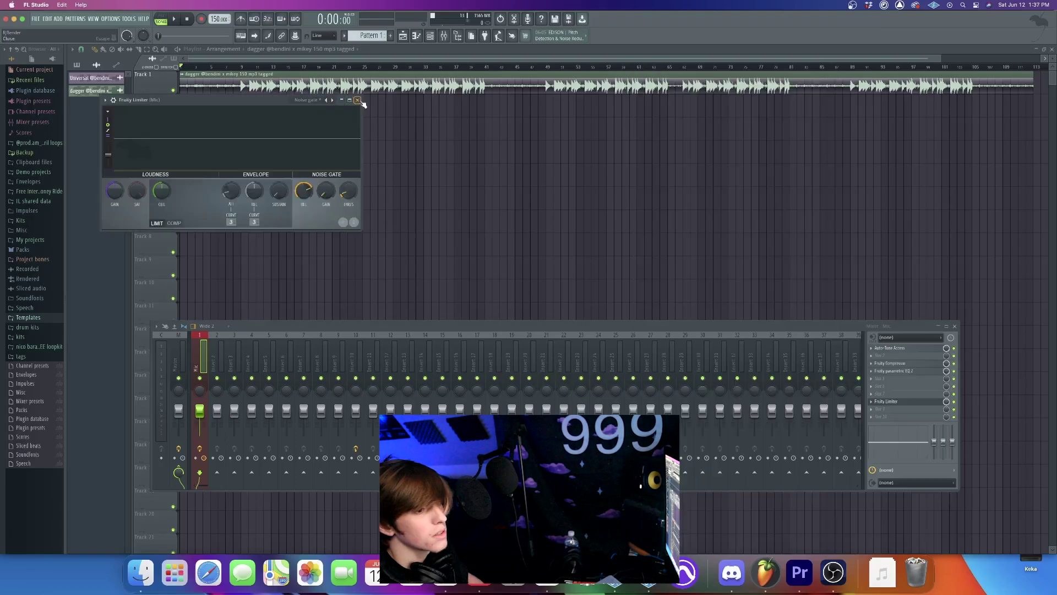
{"action": "left_click", "coordinate": [357, 100]}
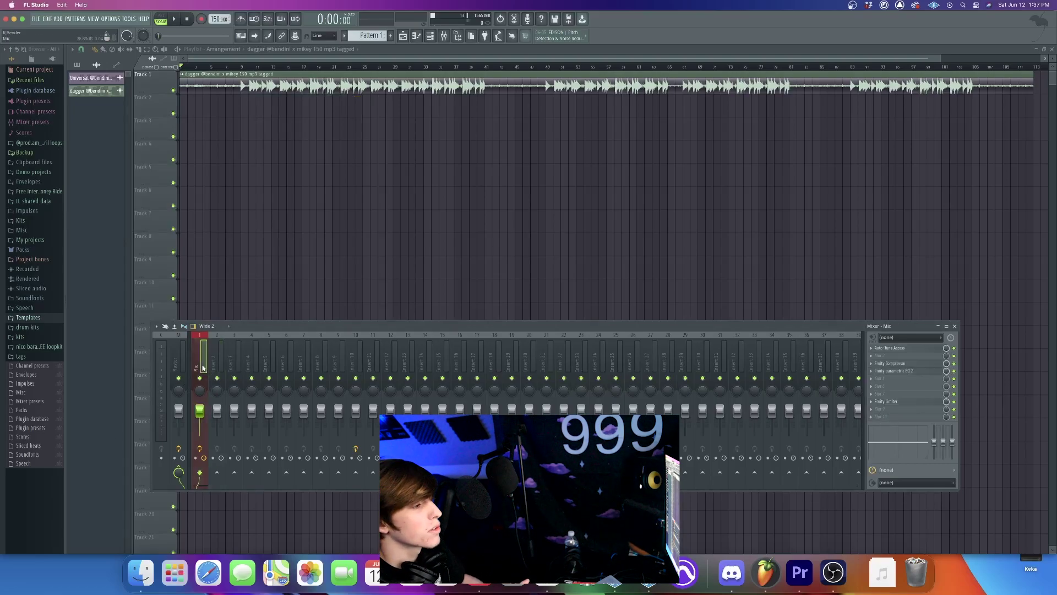
Step: Choose the mono MIC/LINE 2 input for the Mic track and arm the track for recording
{"action": "left_click", "coordinate": [913, 338]}
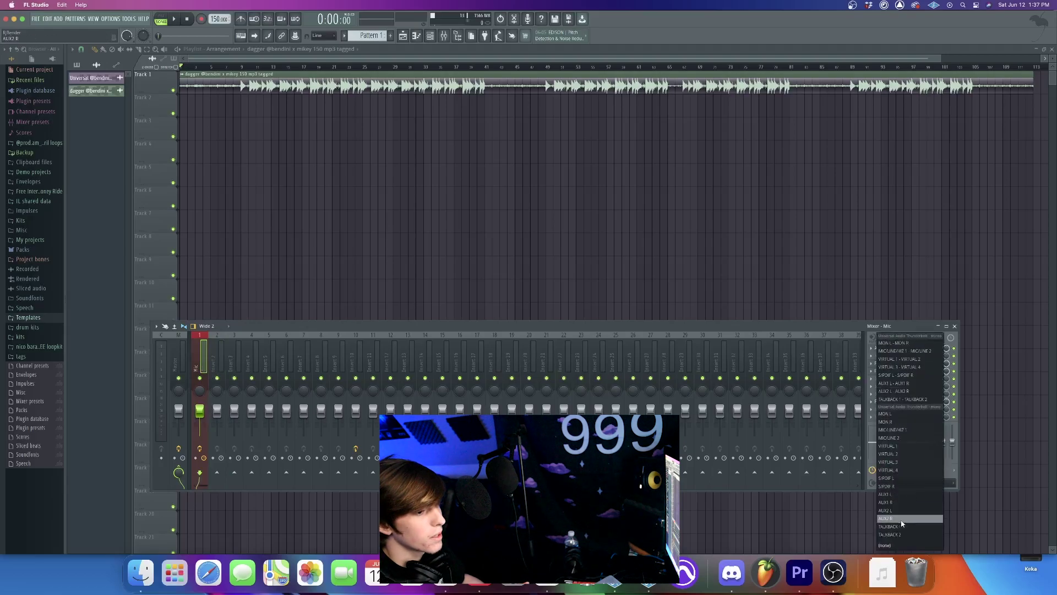
{"action": "left_click", "coordinate": [902, 436]}
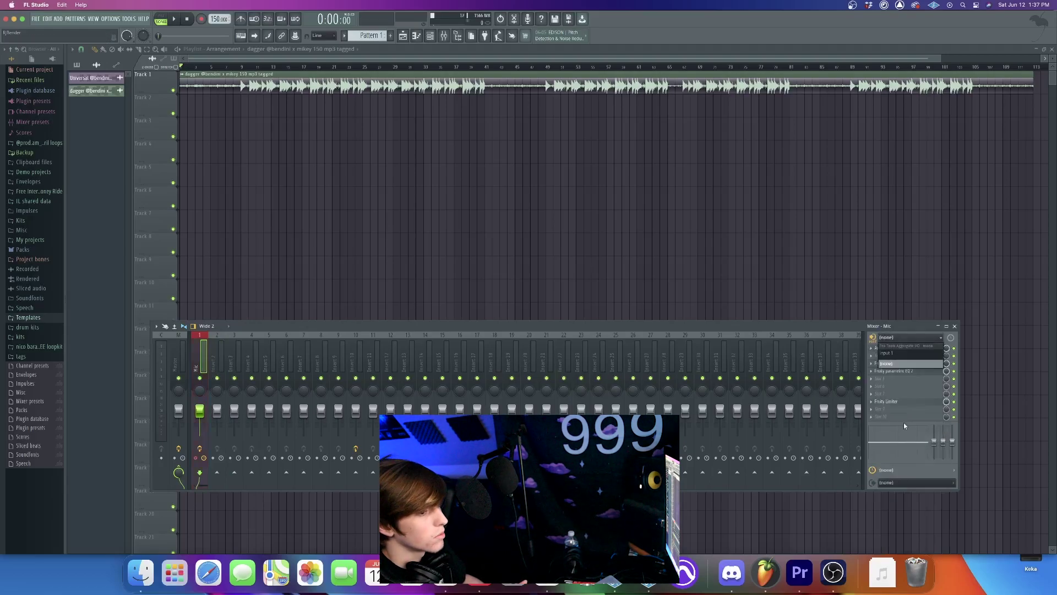
{"action": "left_click", "coordinate": [196, 459]}
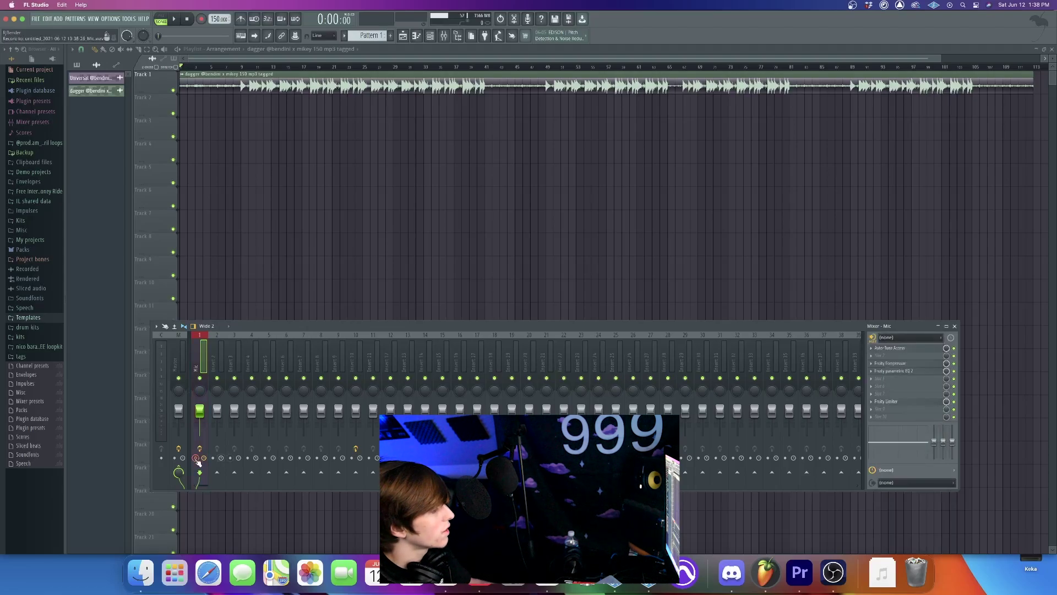